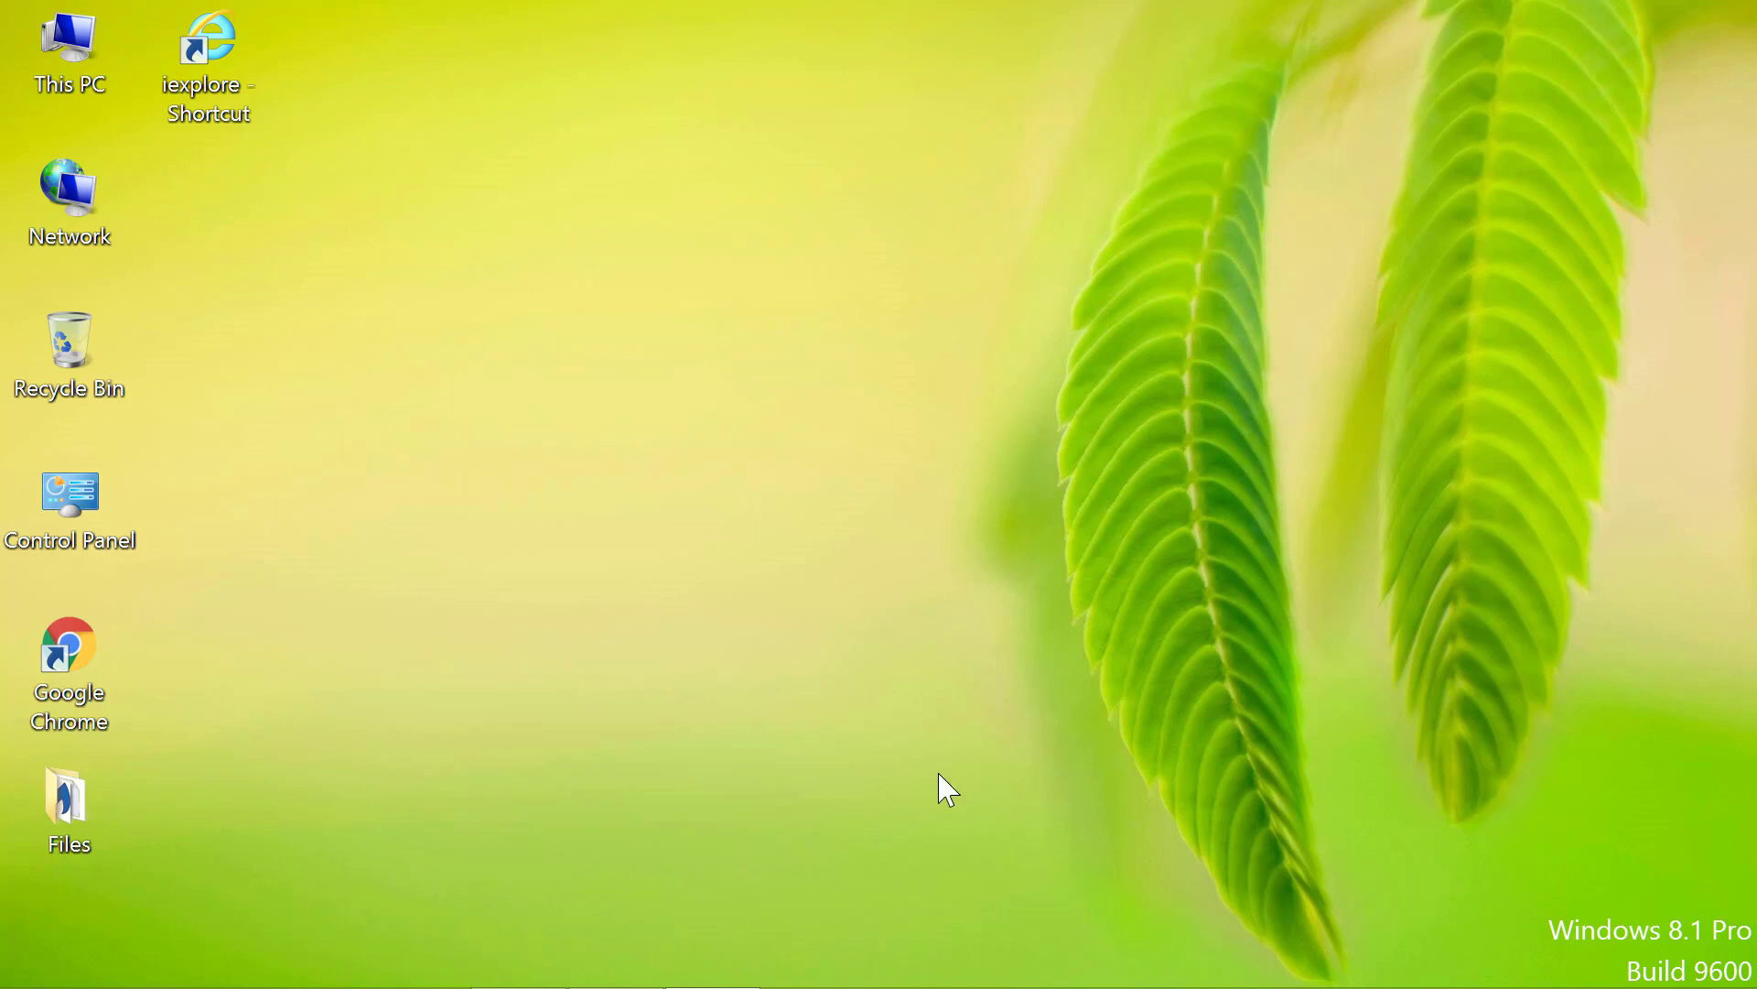
- Launch Google Chrome and go to its Settings page from the browser menu
{"action": "double_click", "coordinate": [85, 662]}
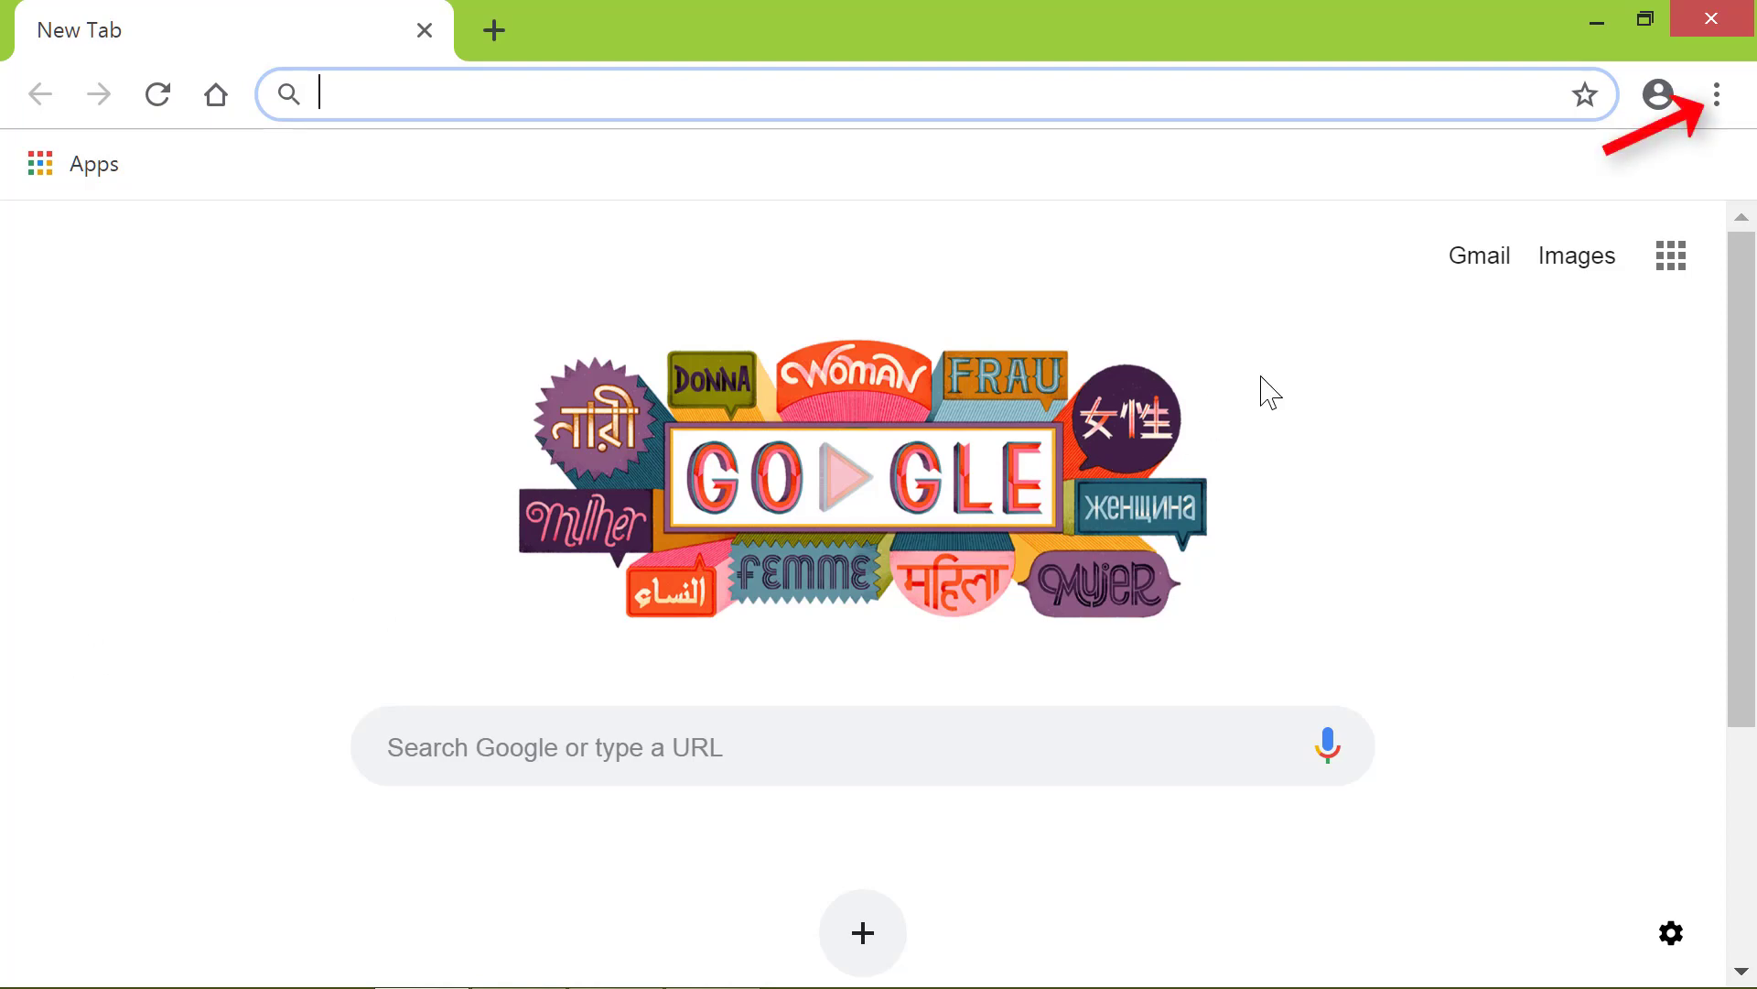
{"action": "left_click", "coordinate": [1718, 94]}
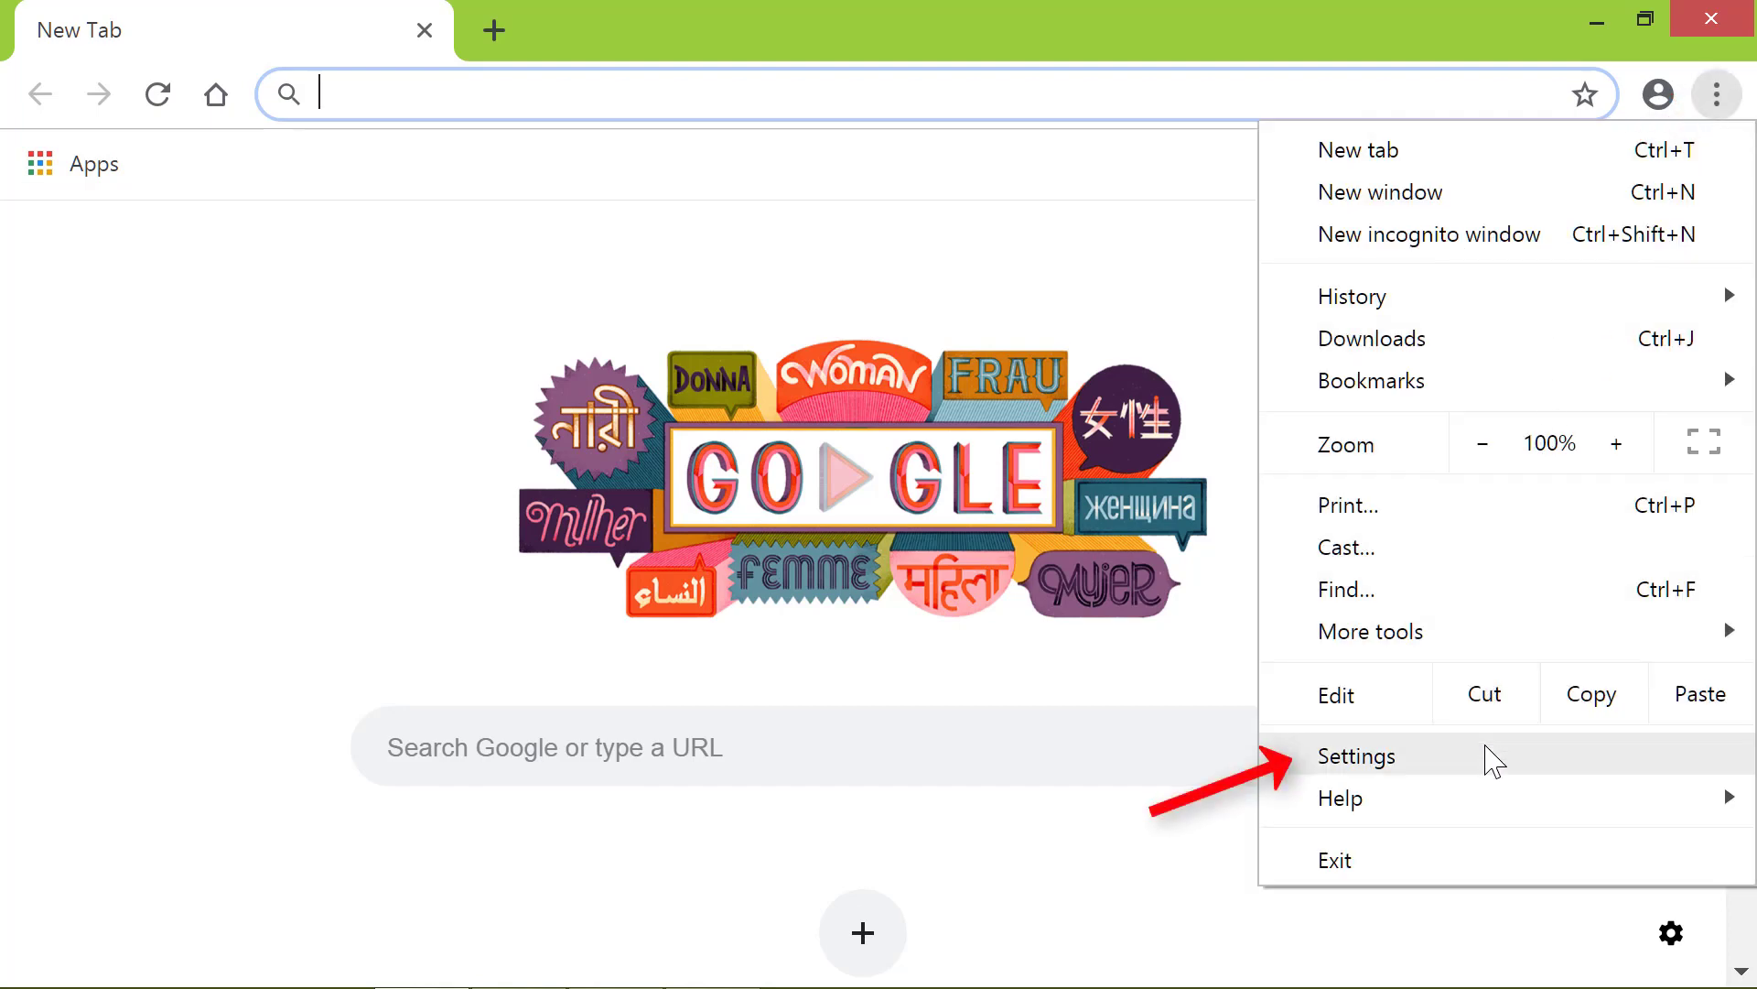
{"action": "left_click", "coordinate": [1490, 757]}
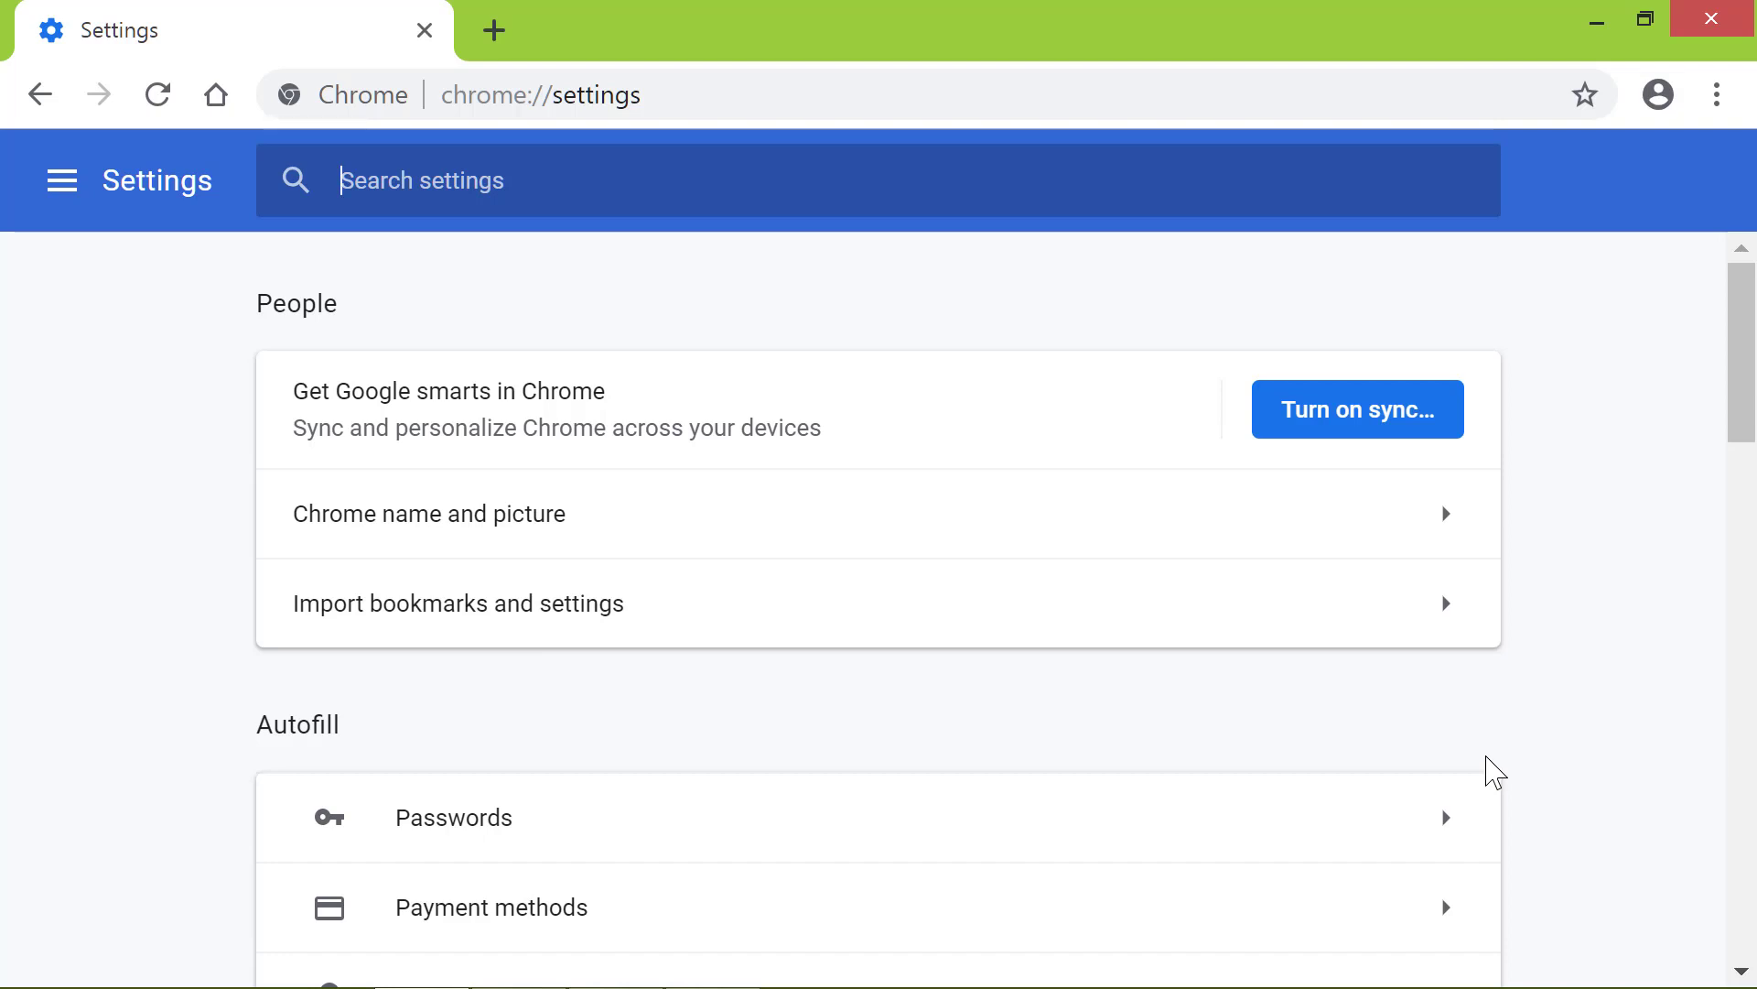
{"action": "left_click_drag", "start_coordinate": [1741, 402], "coordinate": [1741, 947]}
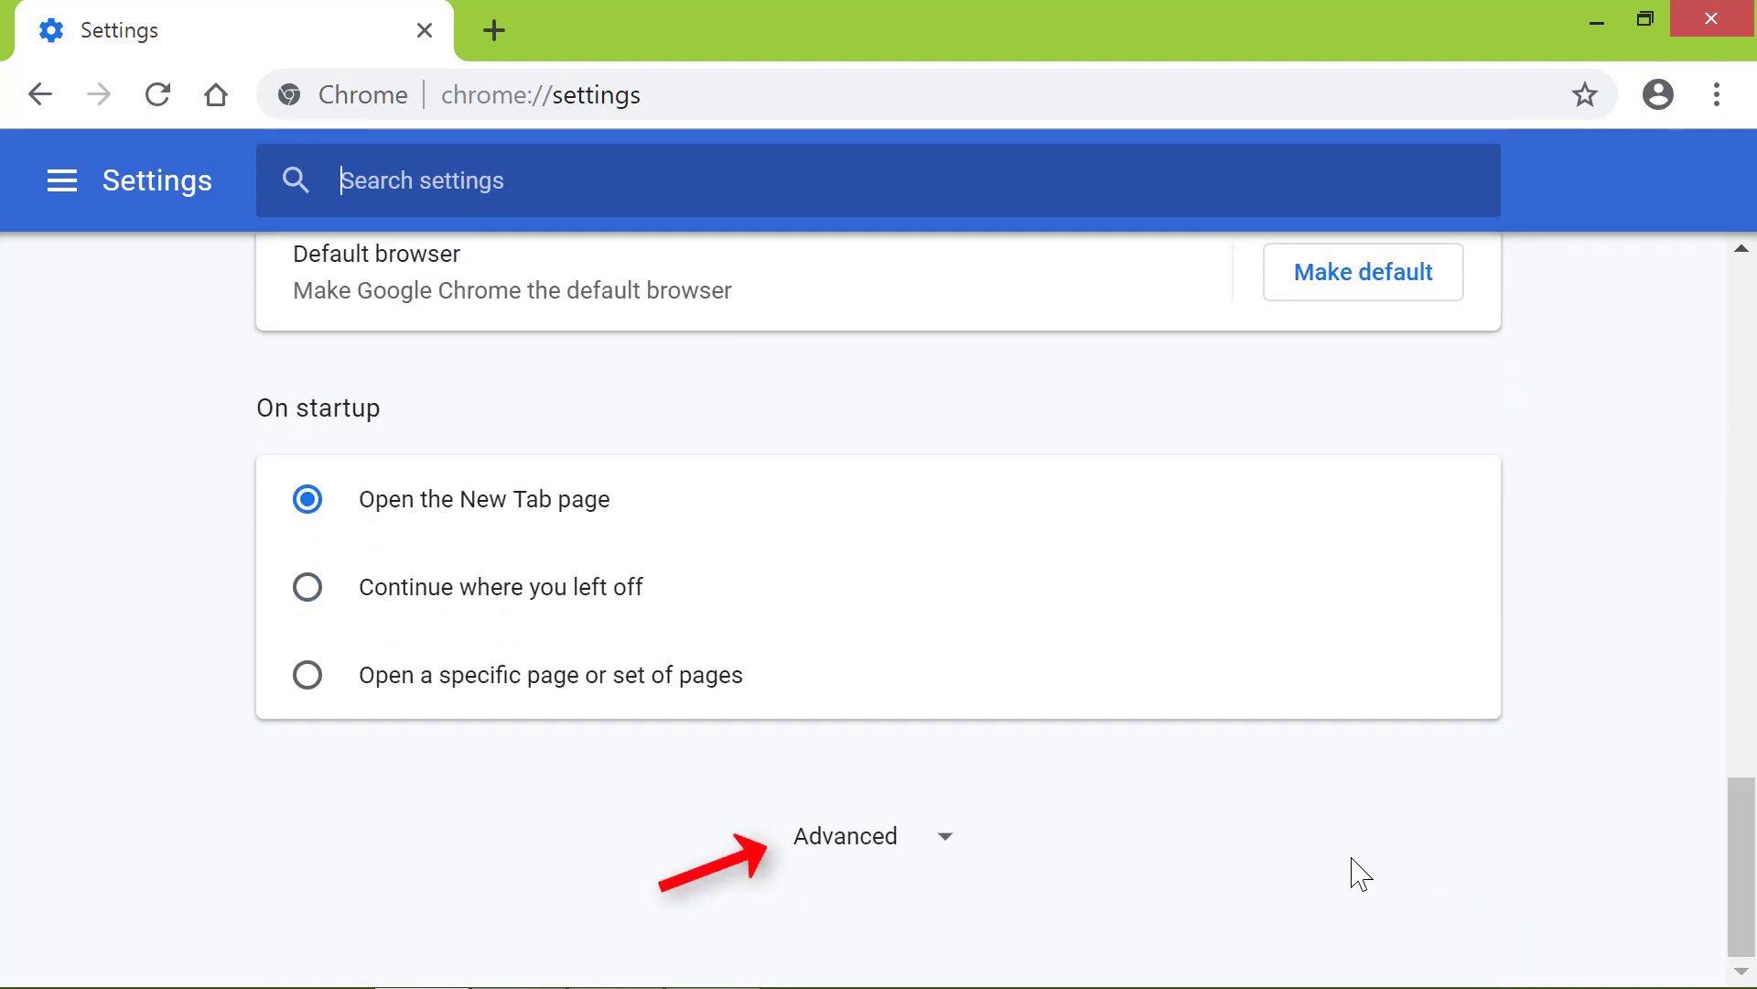
- Expand the Advanced settings sections to show Privacy and security
{"action": "left_click", "coordinate": [845, 836]}
{"action": "scroll", "coordinate": [847, 847], "scroll_direction": "down", "scroll_amount": 3}
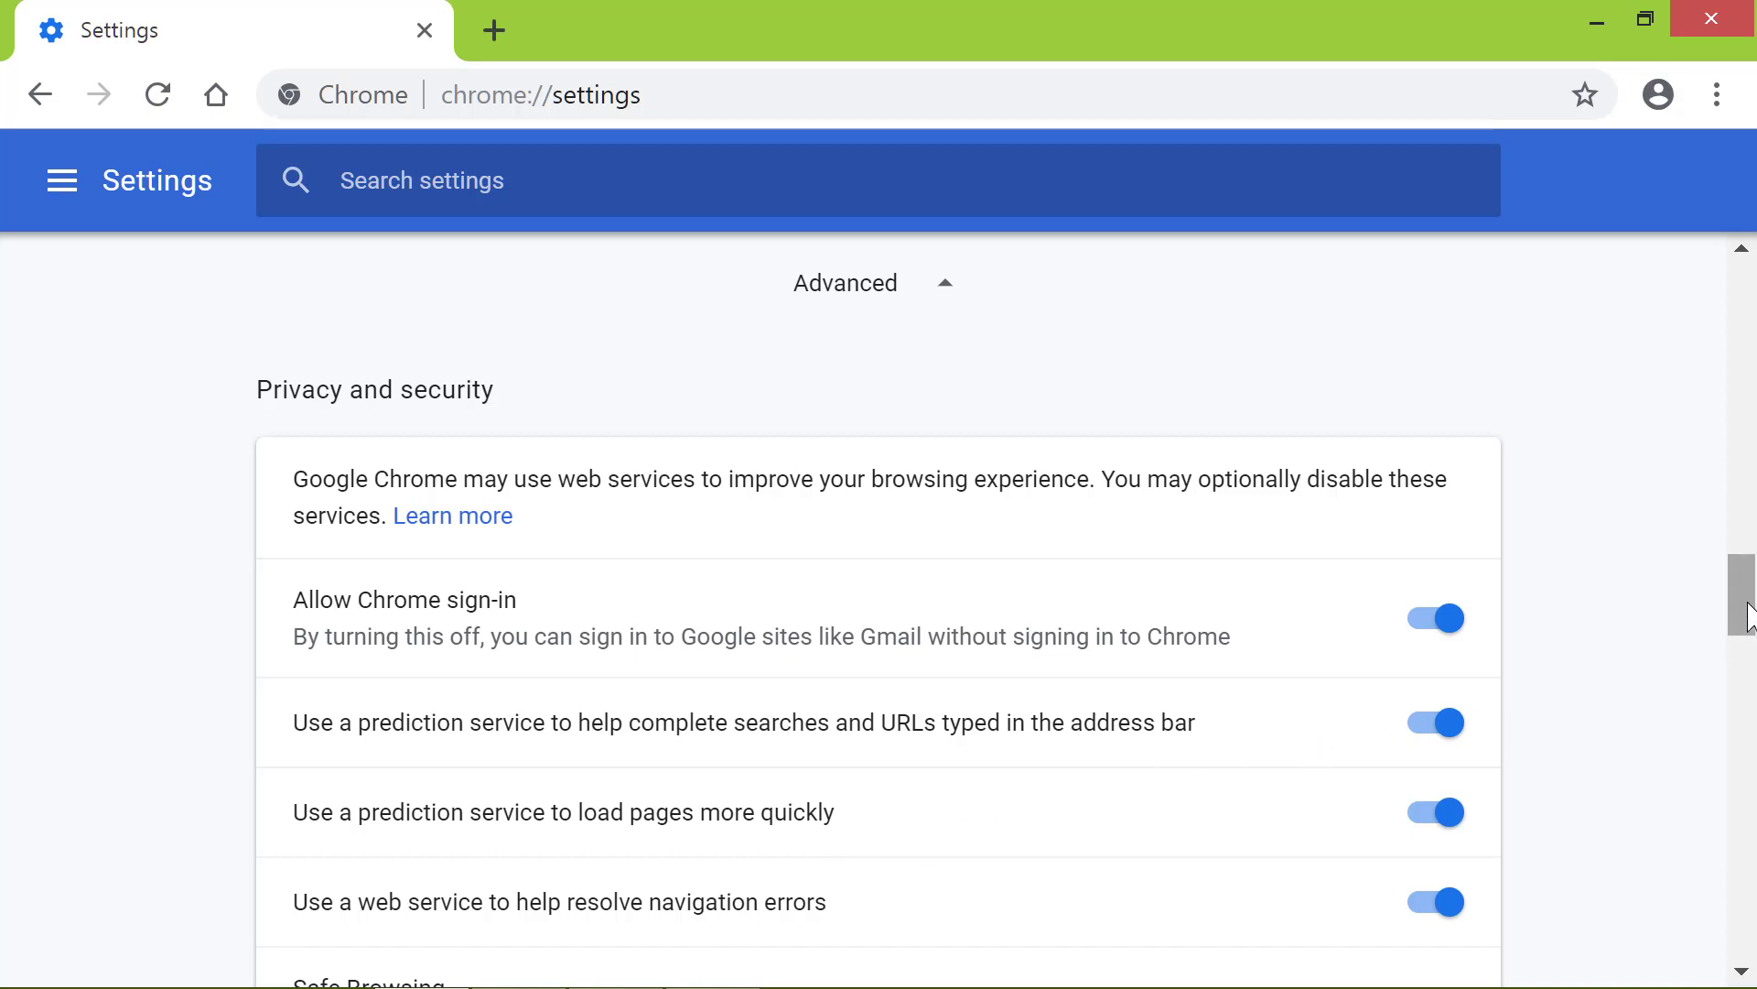
{"action": "left_click_drag", "start_coordinate": [1741, 605], "coordinate": [1743, 747]}
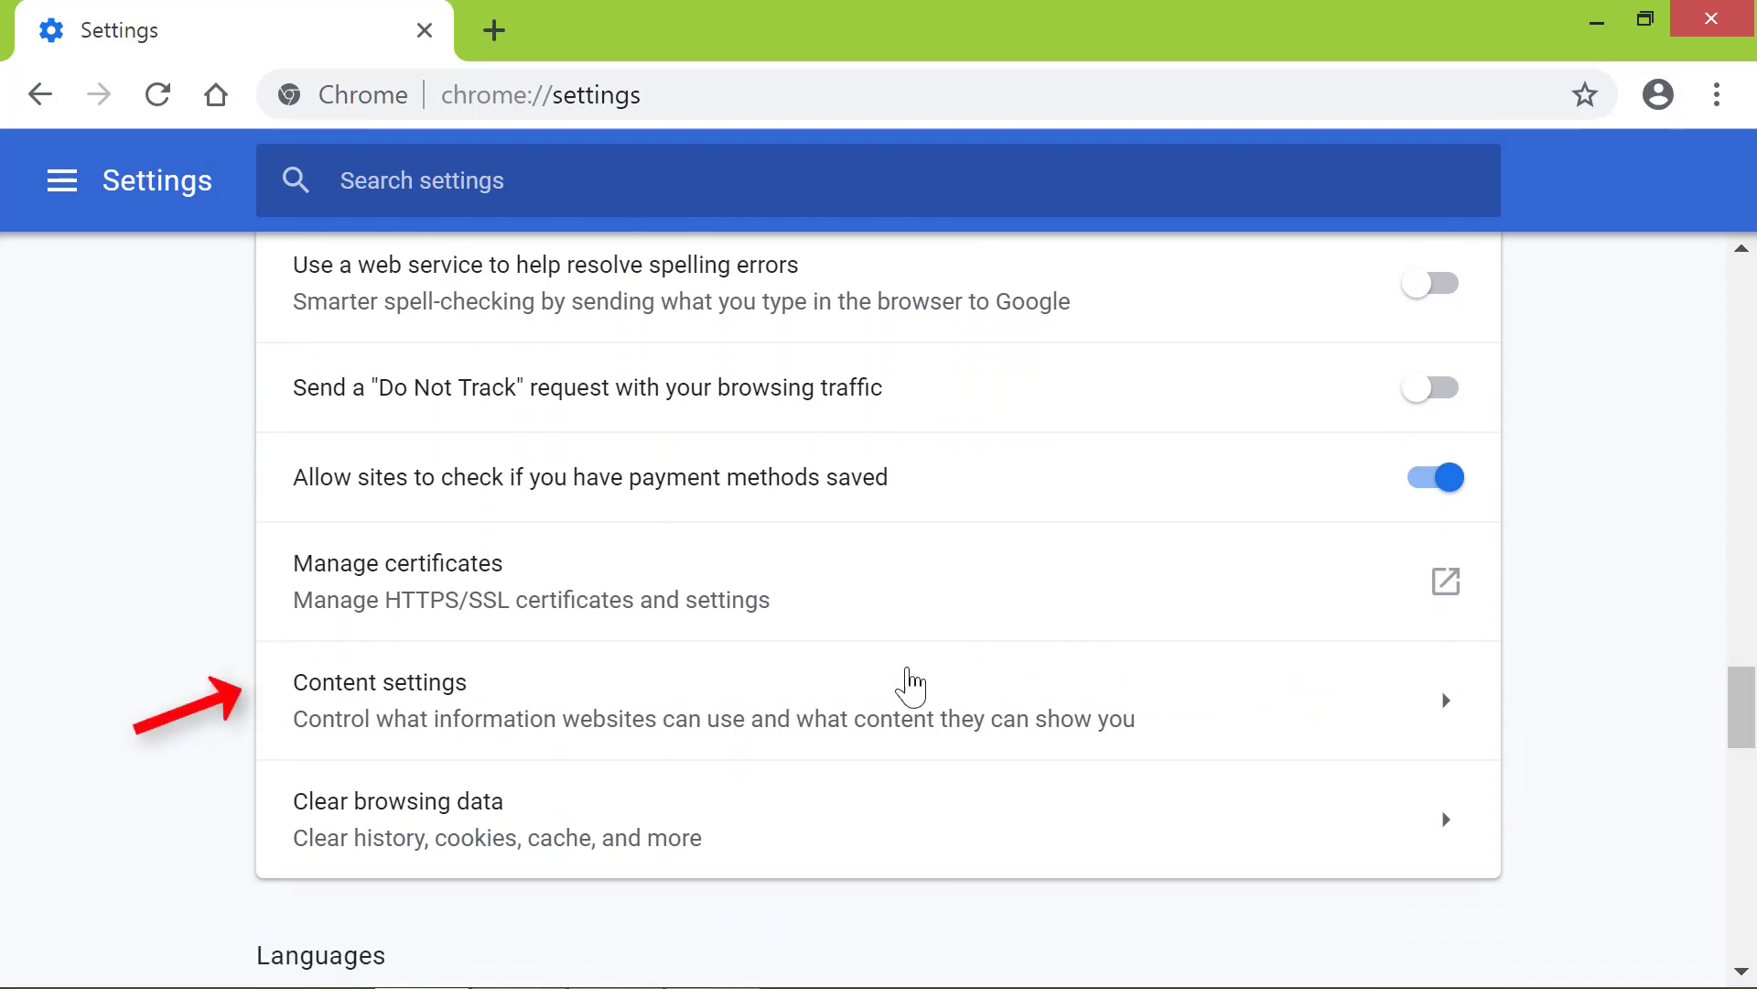
- In Content settings > Cookies, turn off 'Allow sites to save and read cookie data'
{"action": "left_click", "coordinate": [913, 686]}
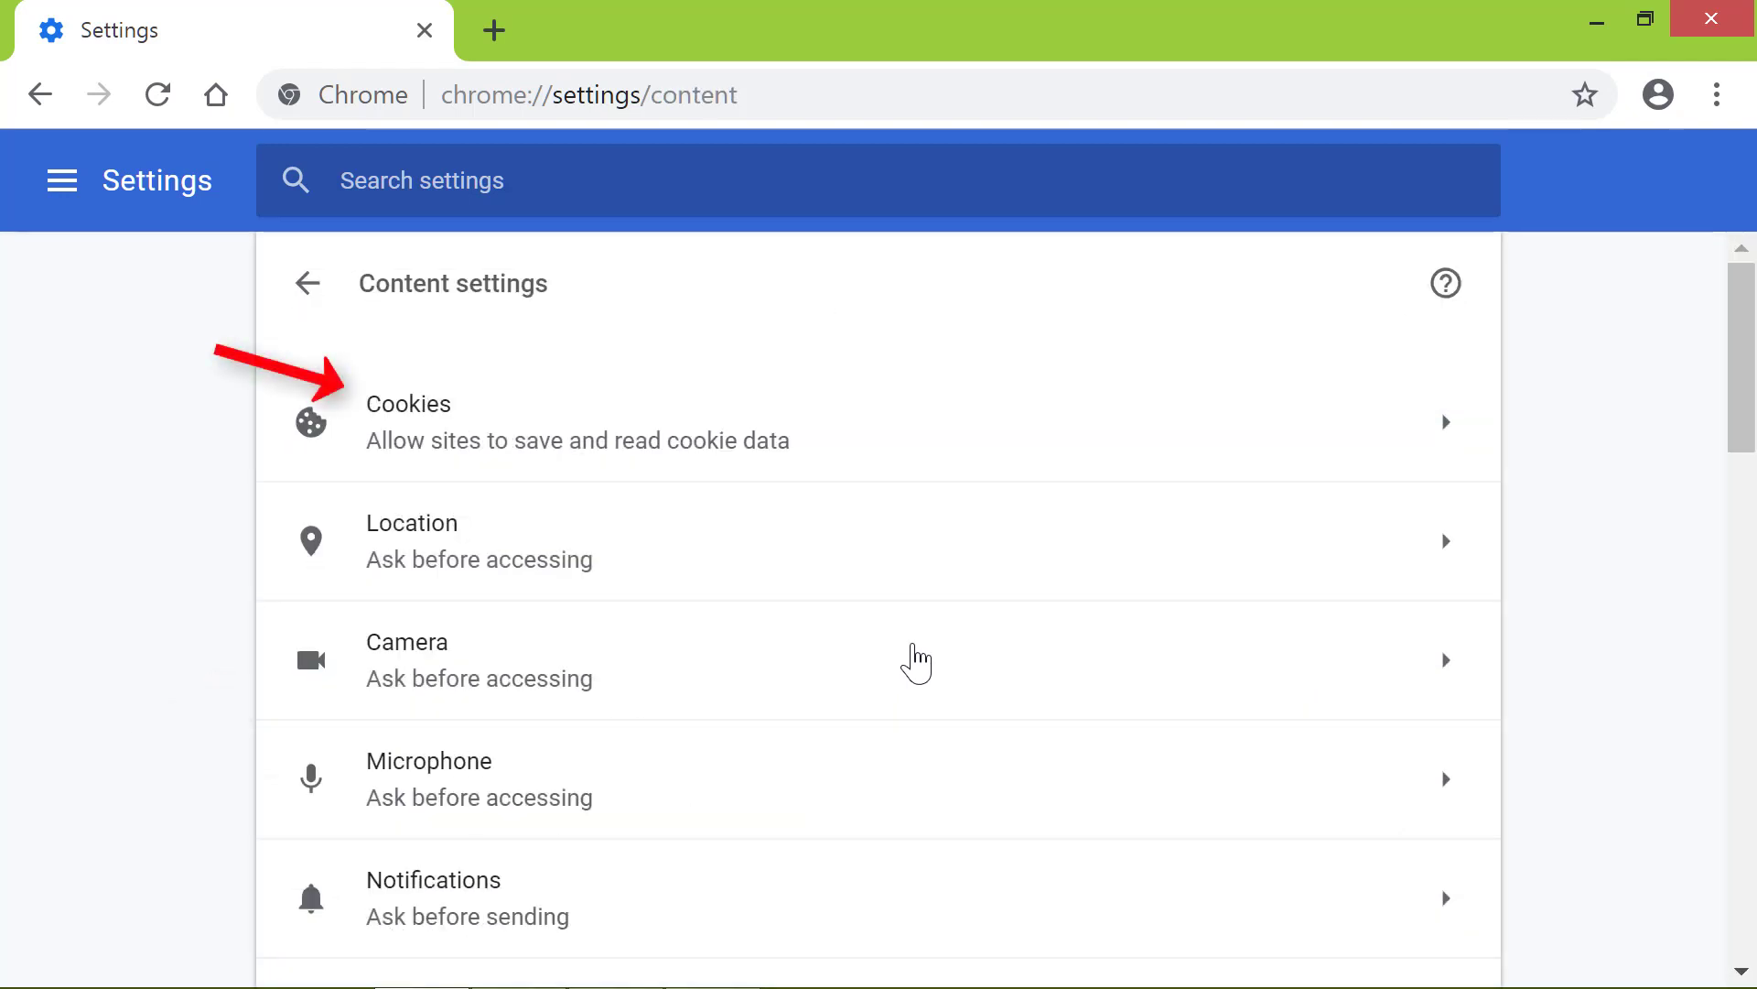
{"action": "left_click", "coordinate": [955, 442]}
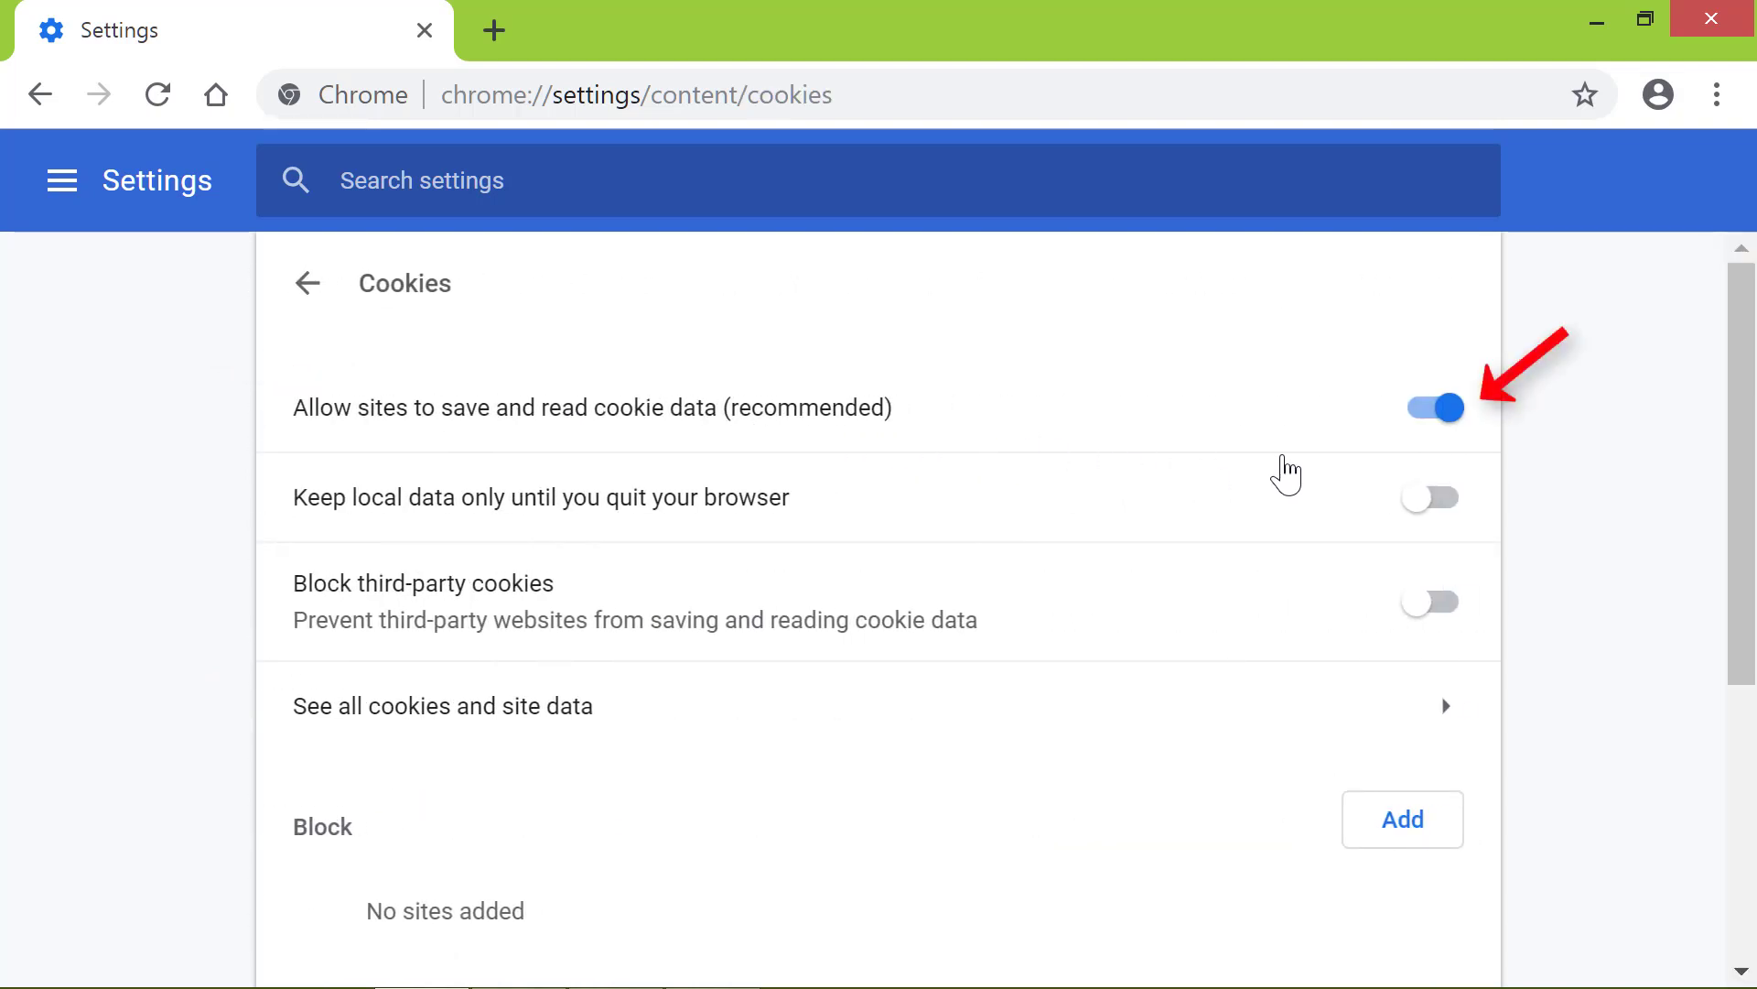
{"action": "left_click", "coordinate": [1449, 408]}
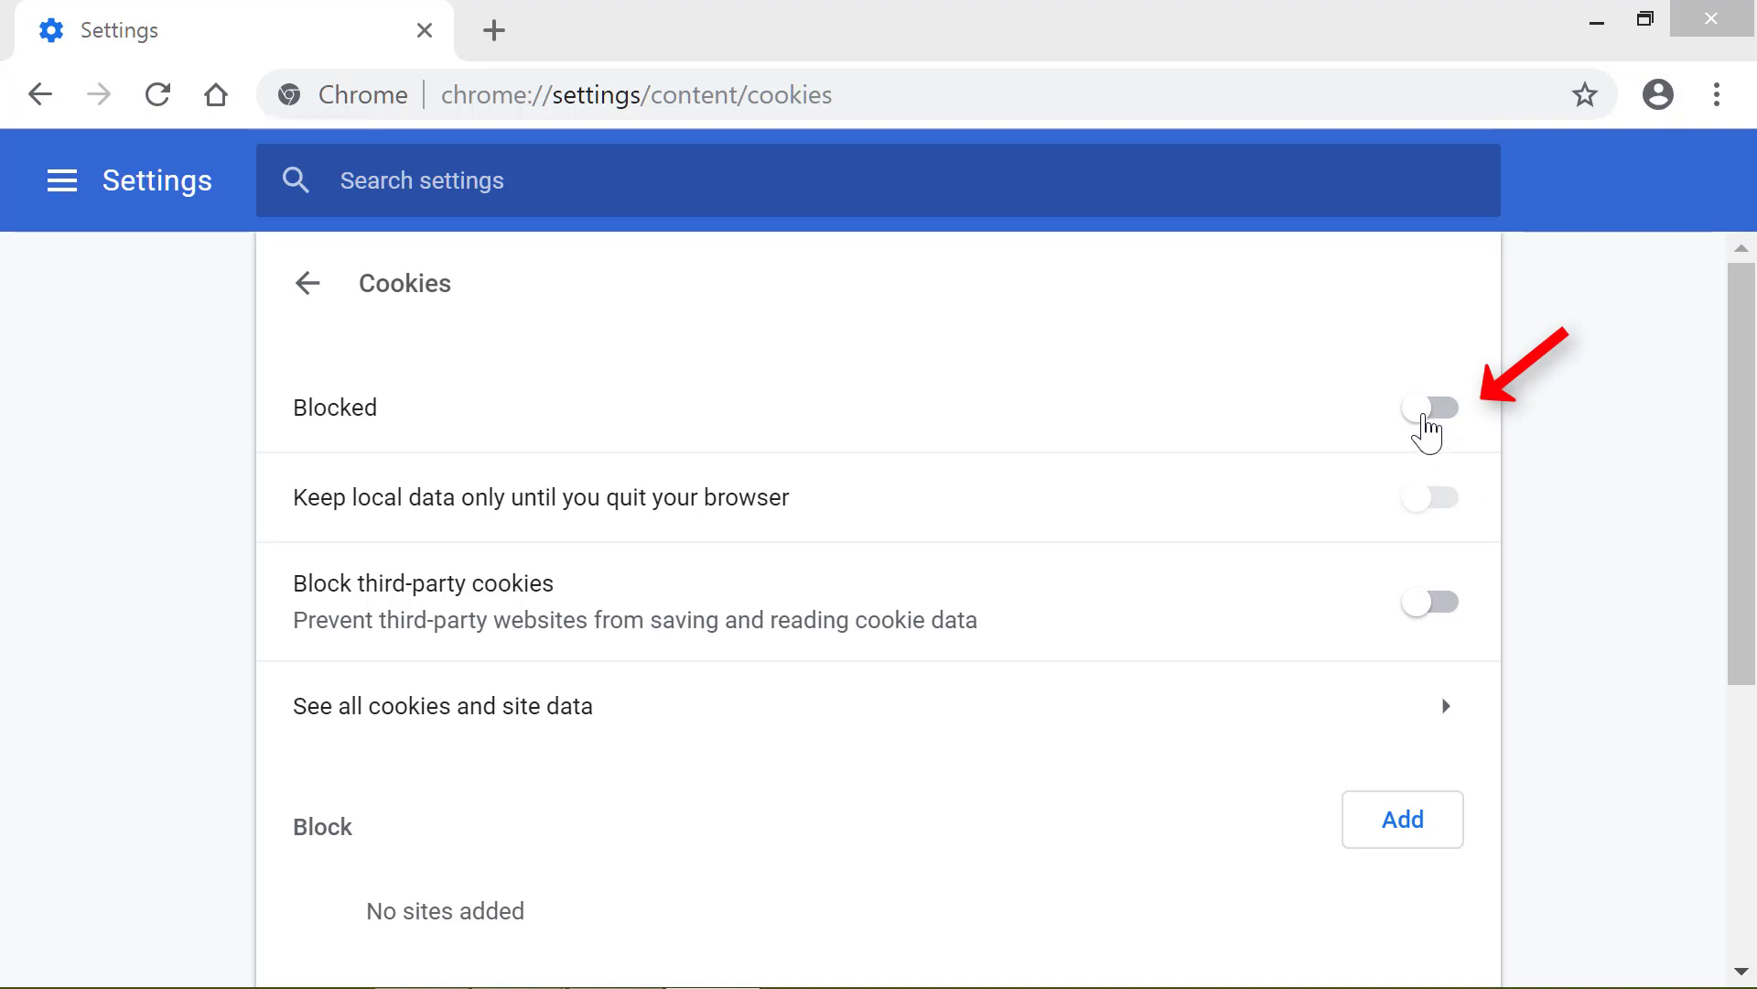
- Turn the cookie toggle back on so sites can save and read cookie data
{"action": "left_click", "coordinate": [1428, 408]}
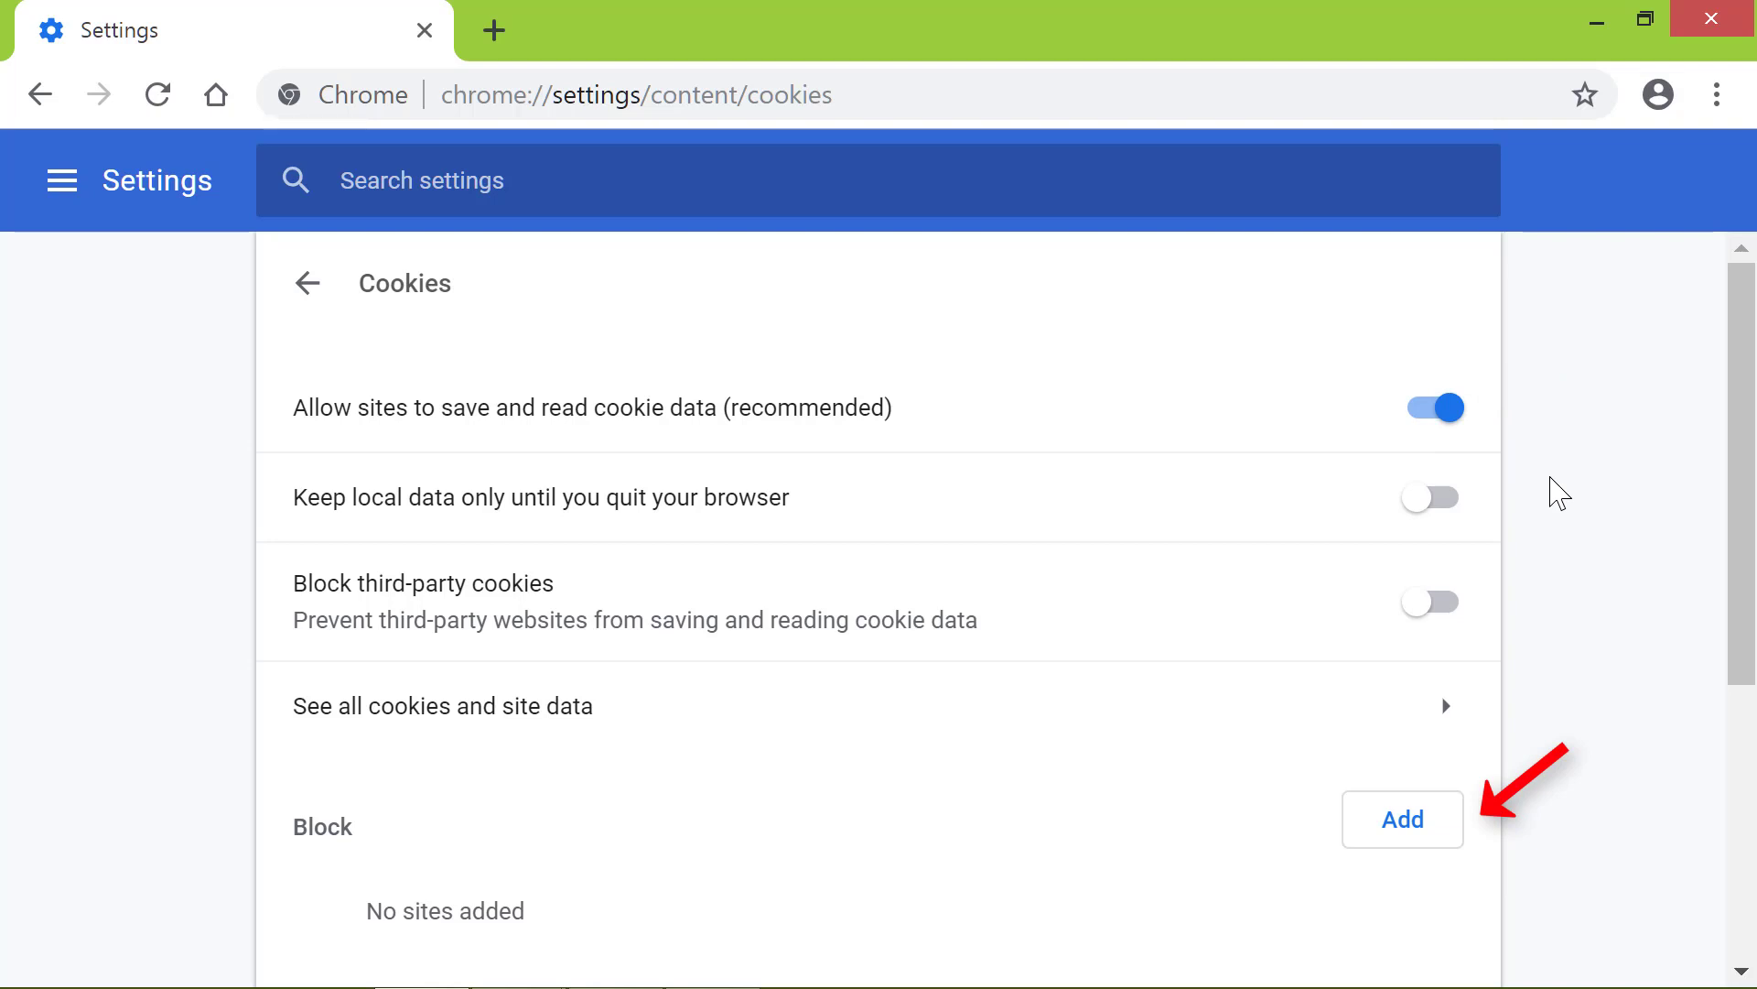
{"action": "left_click", "coordinate": [1418, 831]}
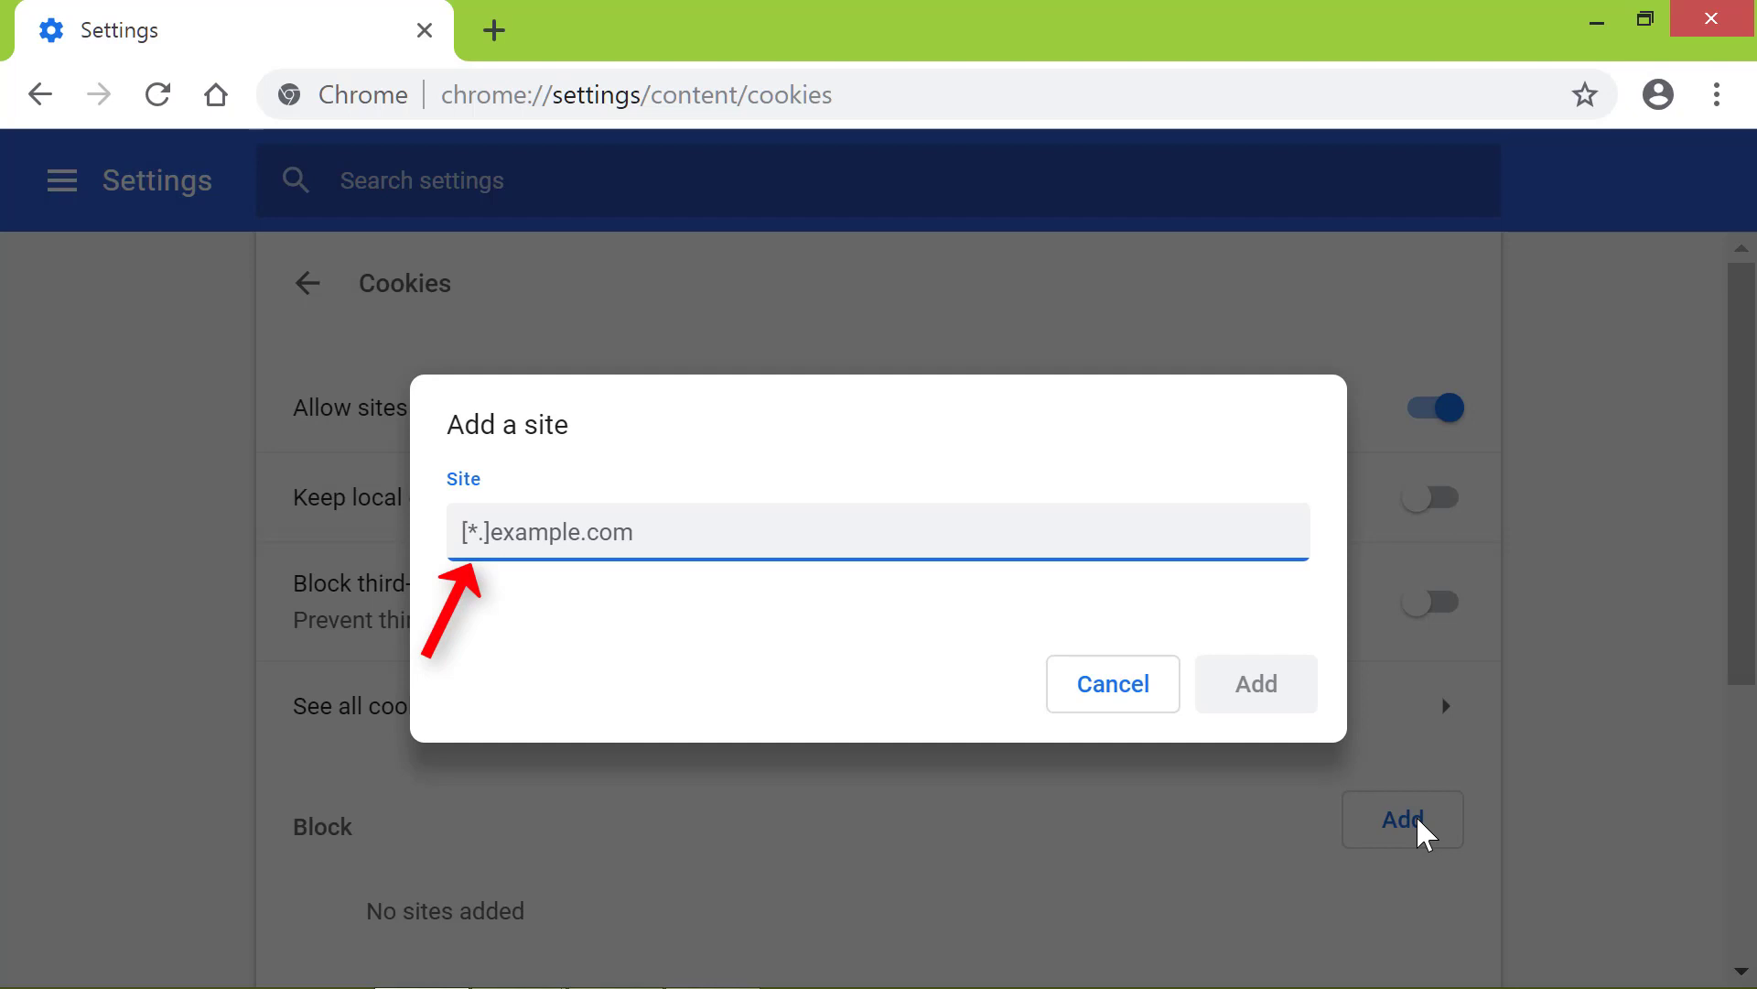
{"action": "type", "text": "w"}
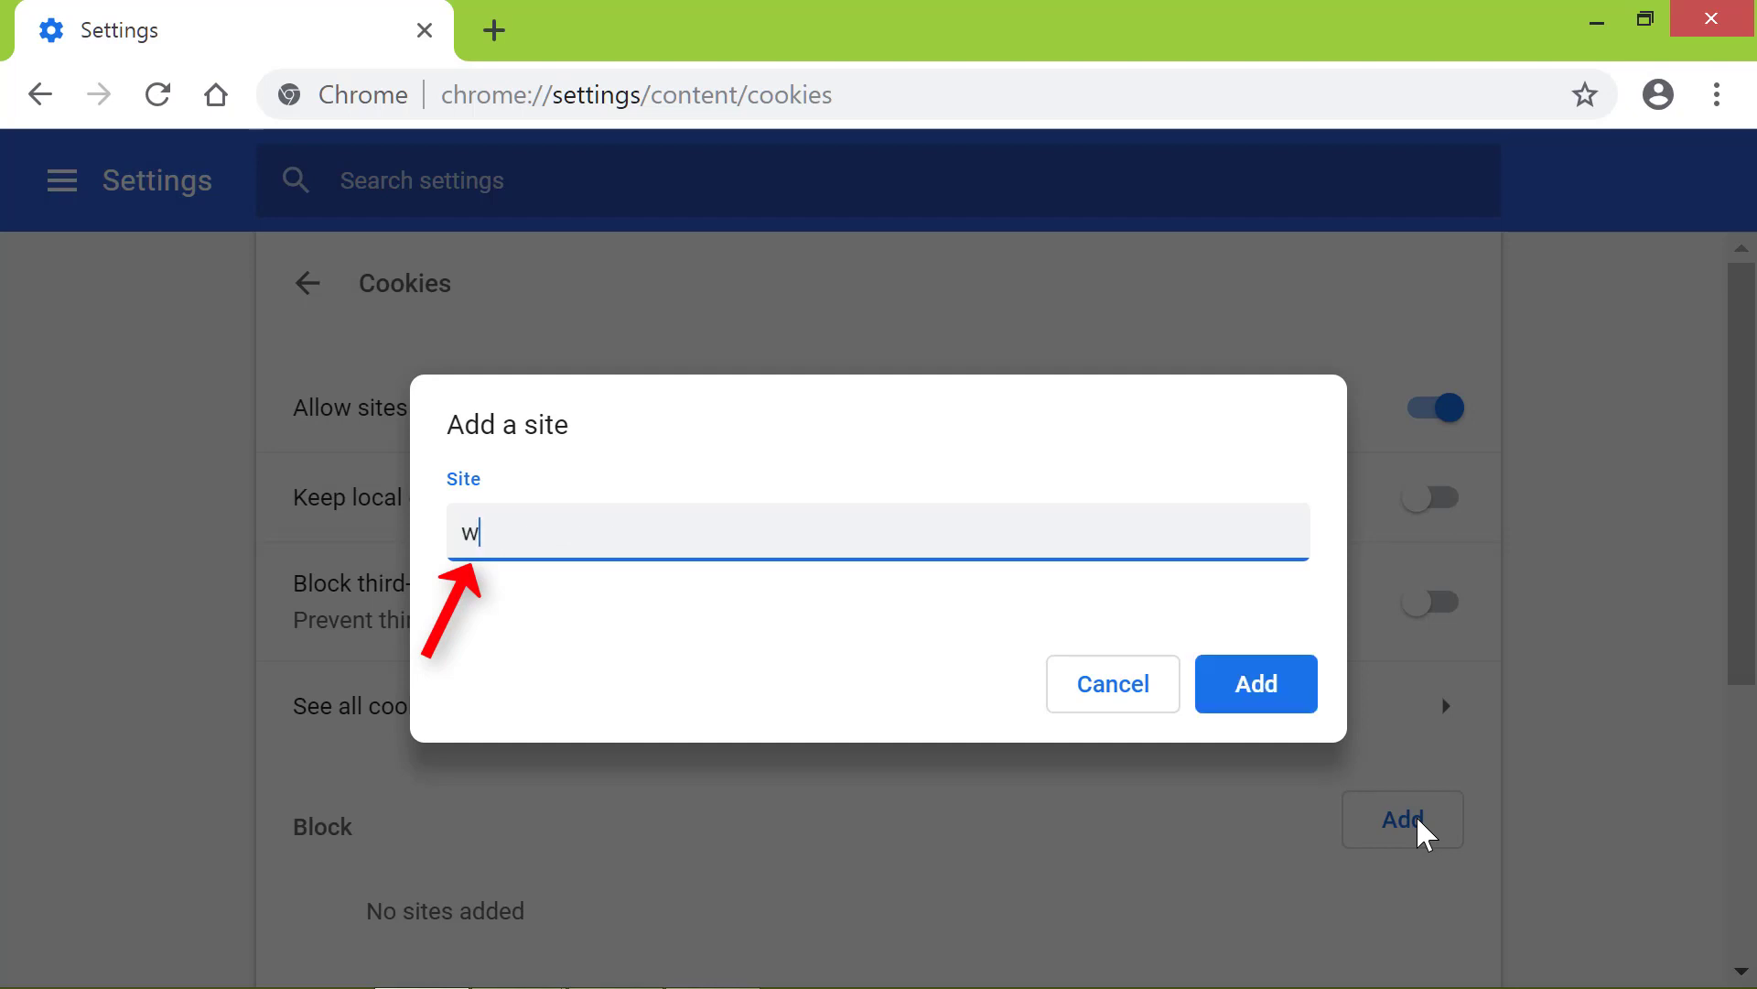
{"action": "type", "text": "ww.xyz.com"}
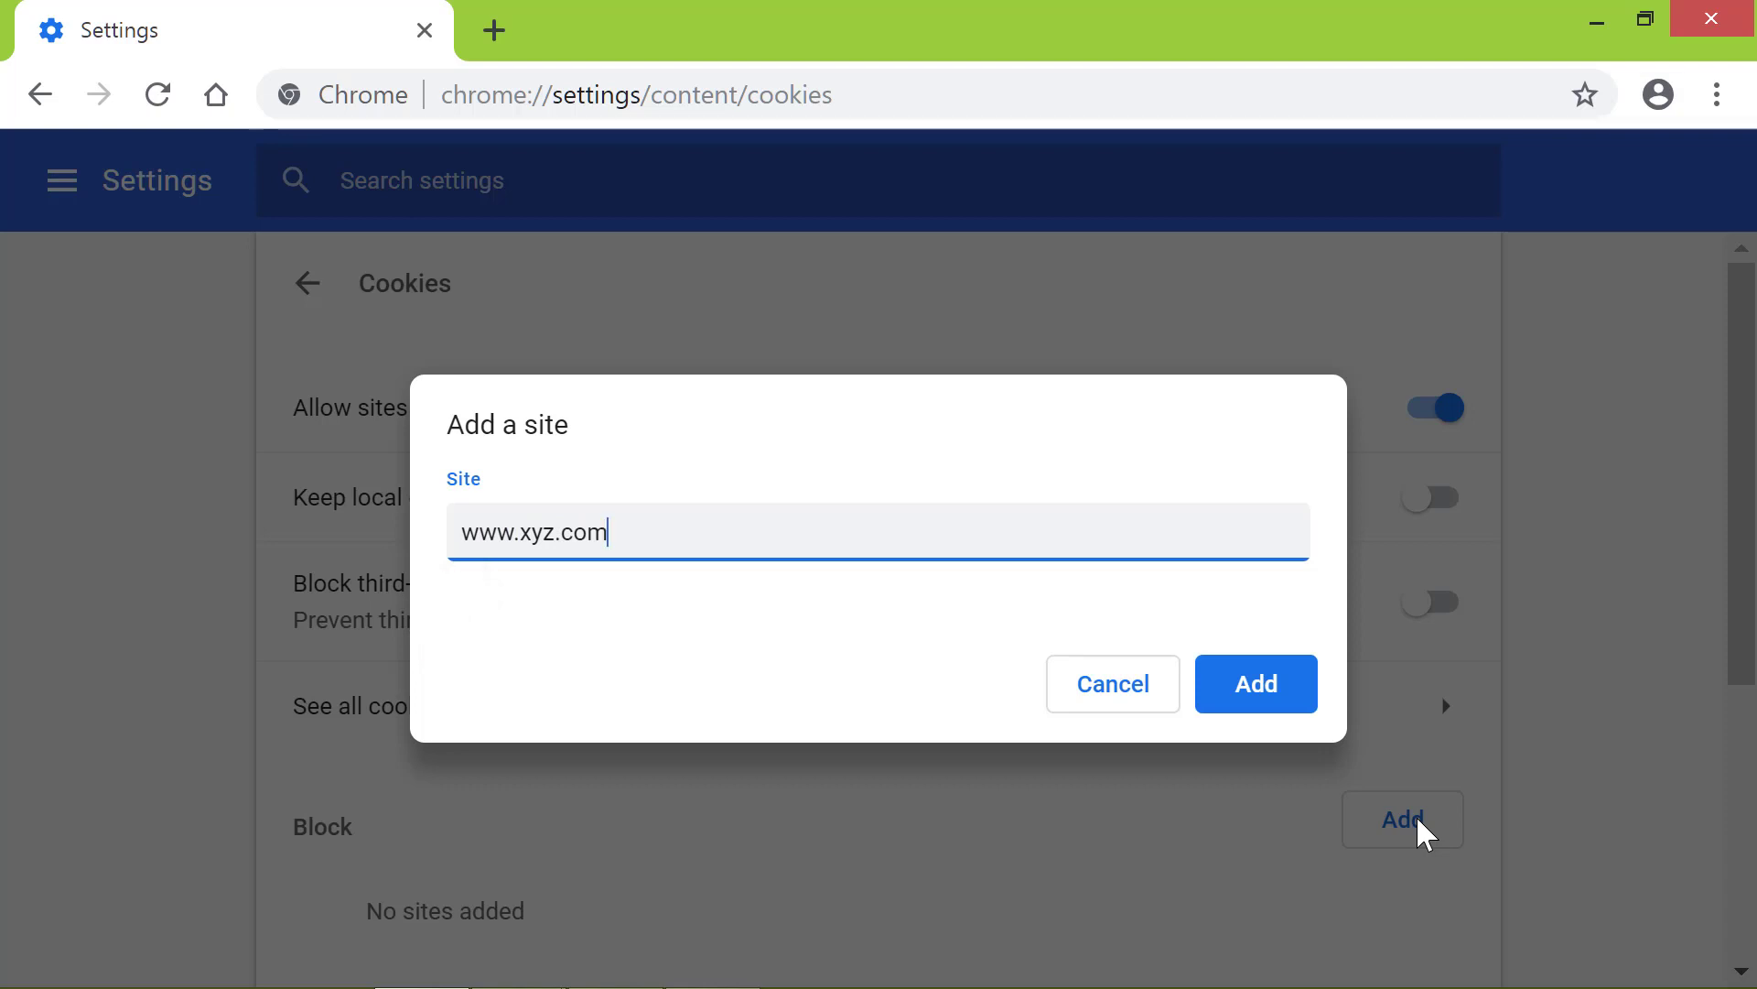
{"action": "left_click", "coordinate": [1257, 684]}
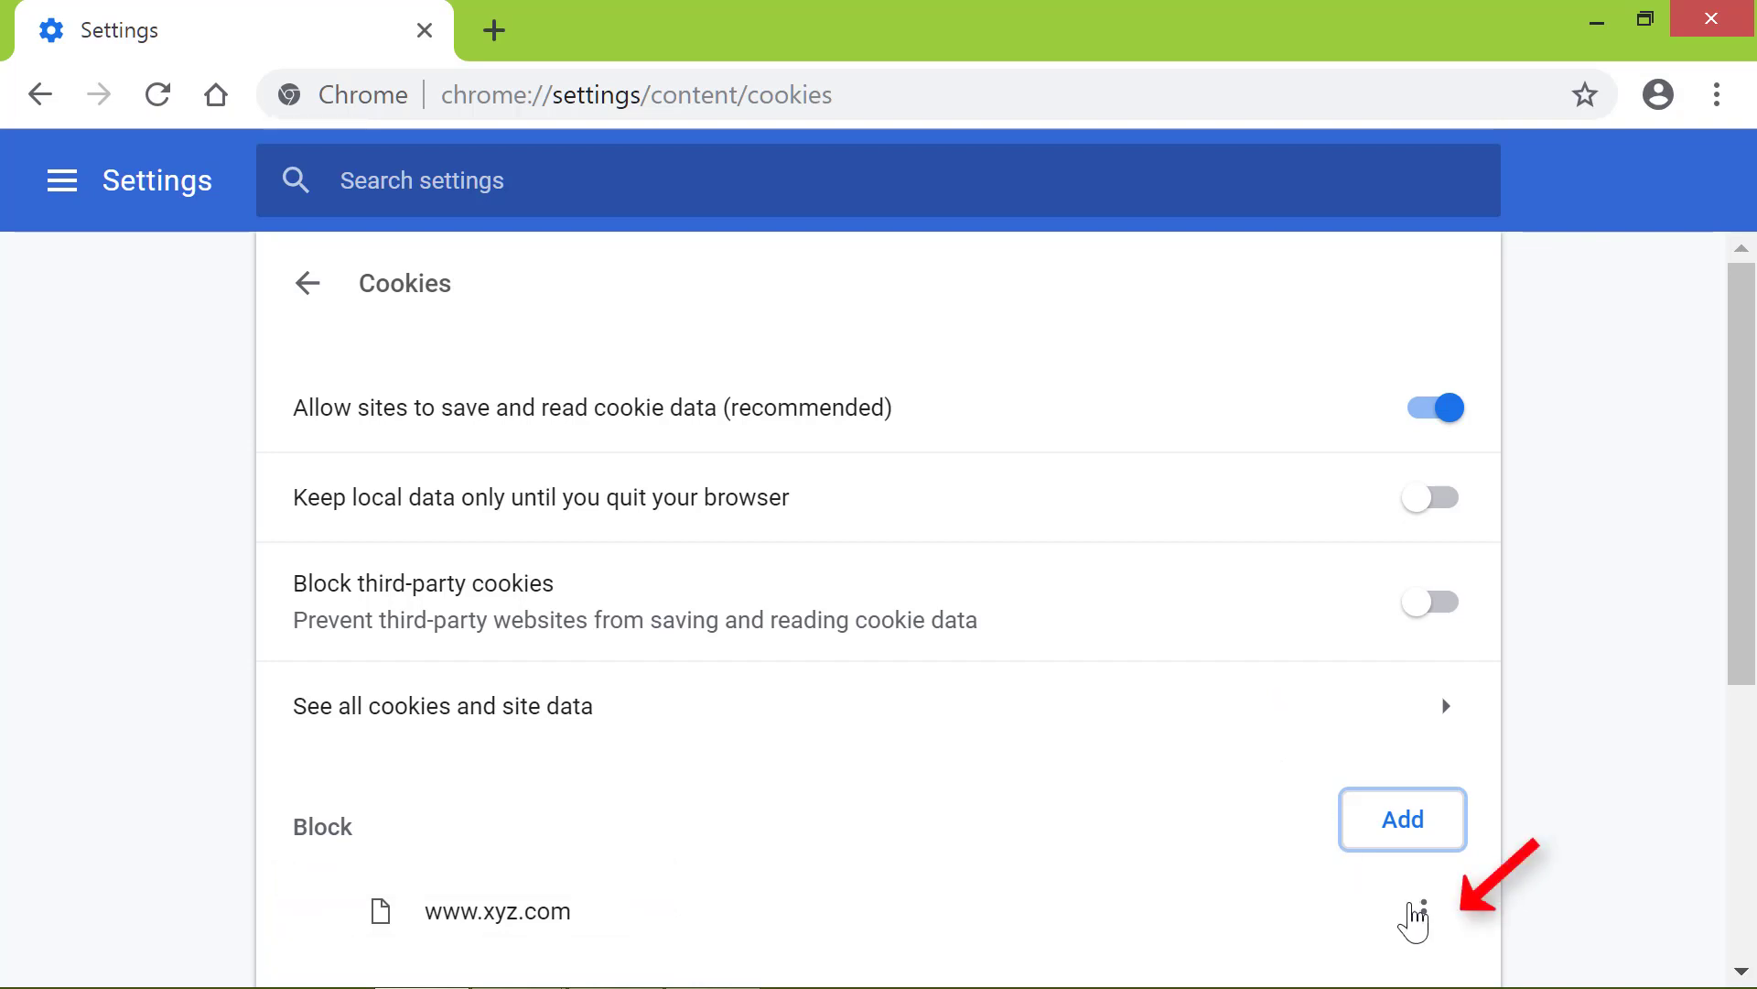
{"action": "left_click", "coordinate": [1423, 912]}
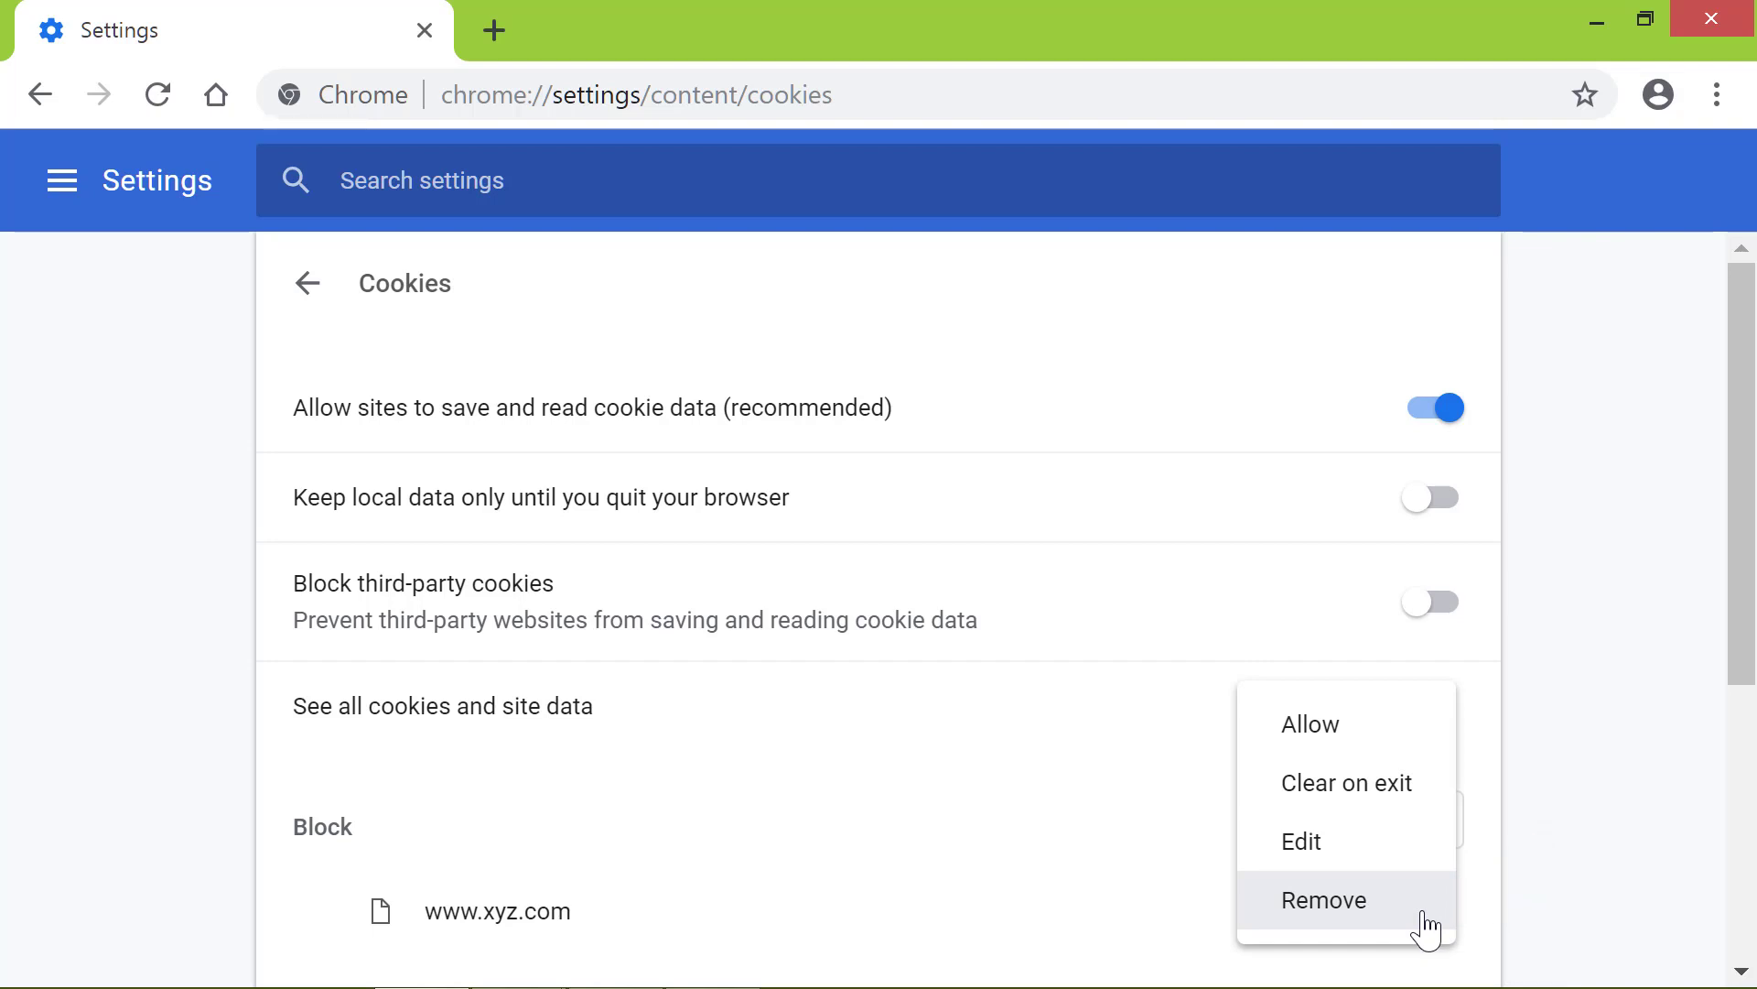
{"action": "left_click", "coordinate": [1429, 917]}
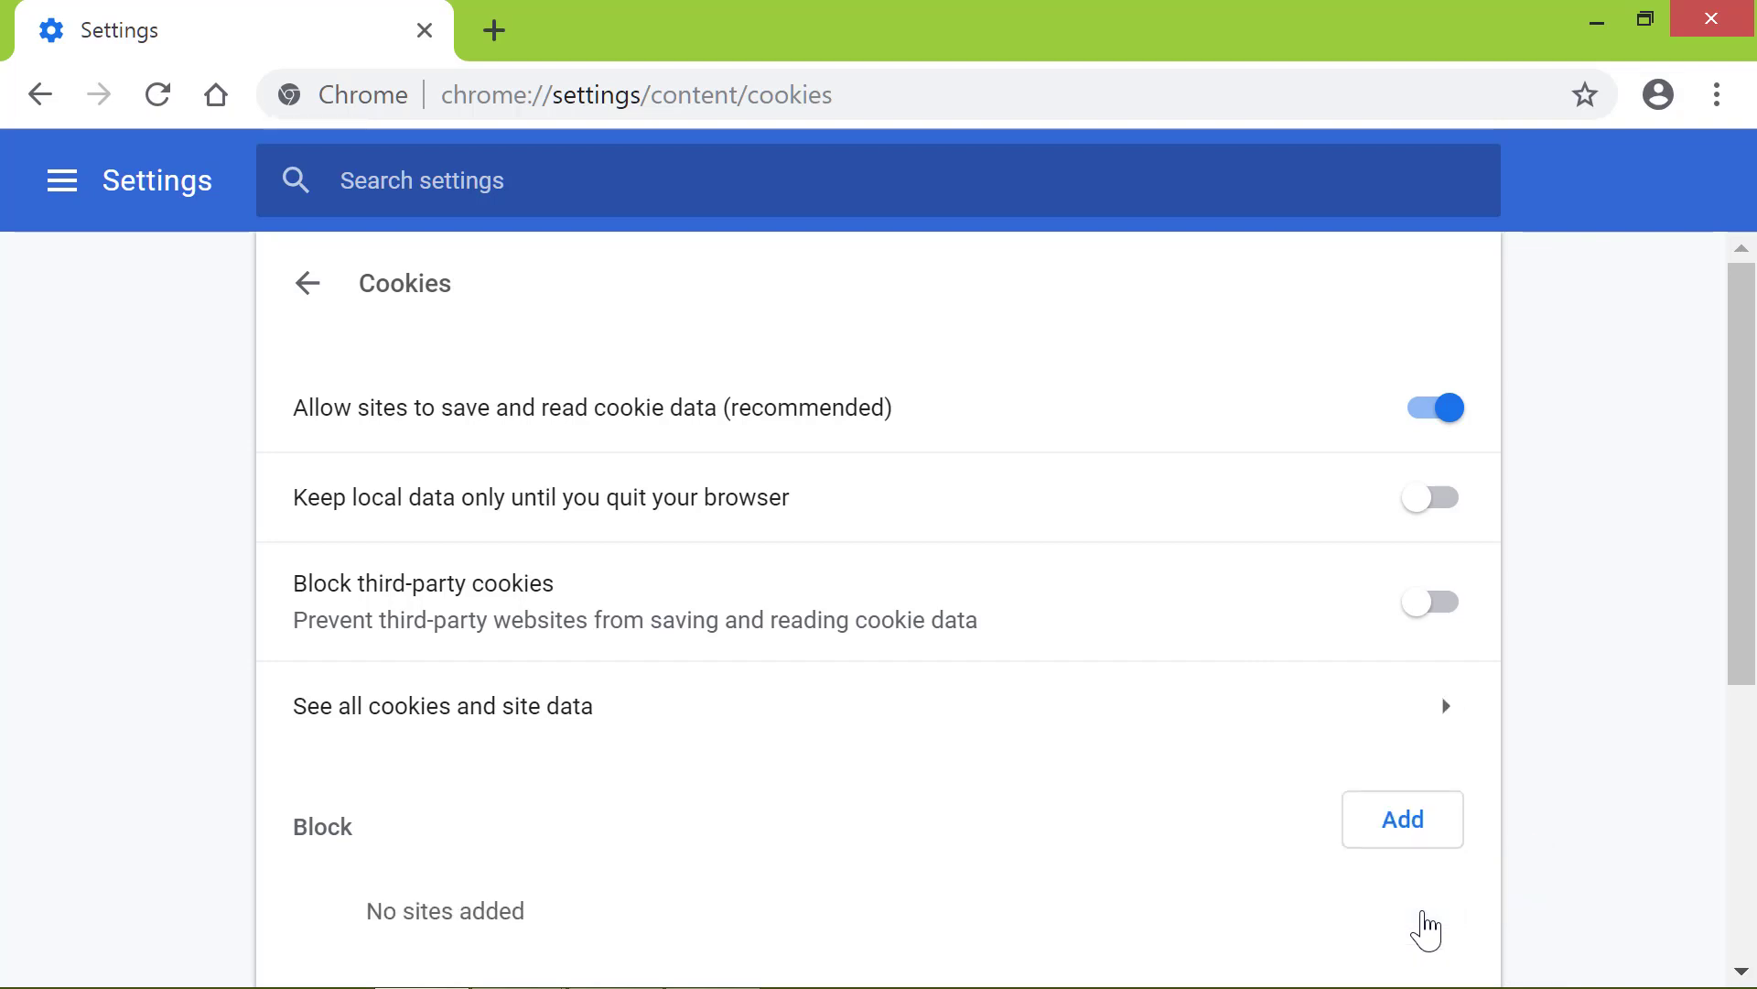